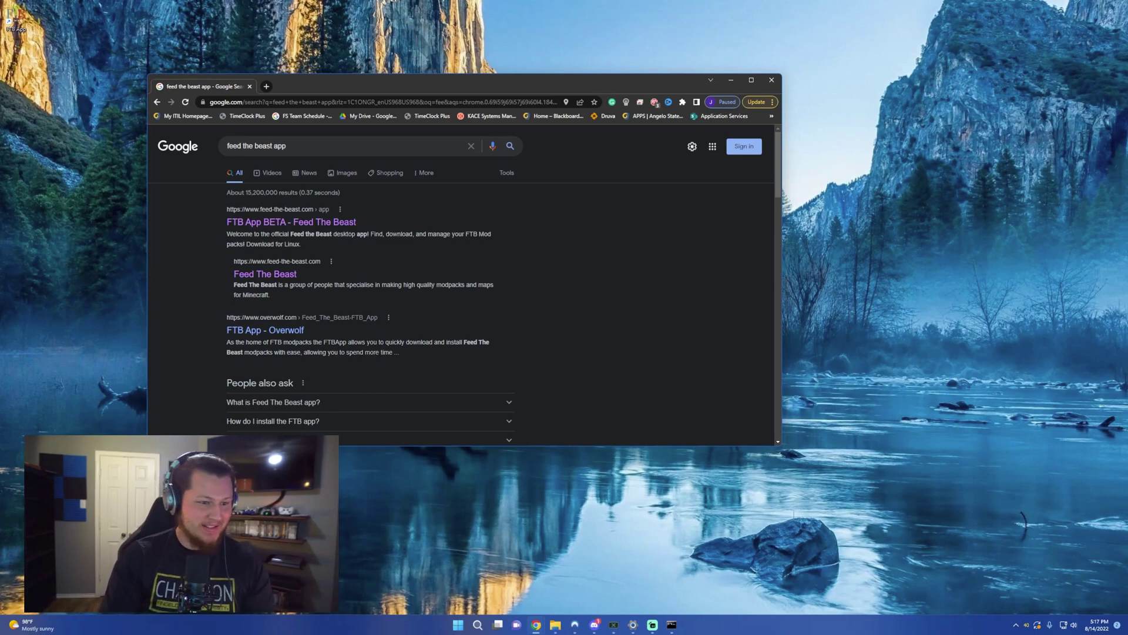
# Step: Open the FTB App page on feed-the-beast.com and launch the FTB App from the Overwolf tray icon
pyautogui.click(291, 221)
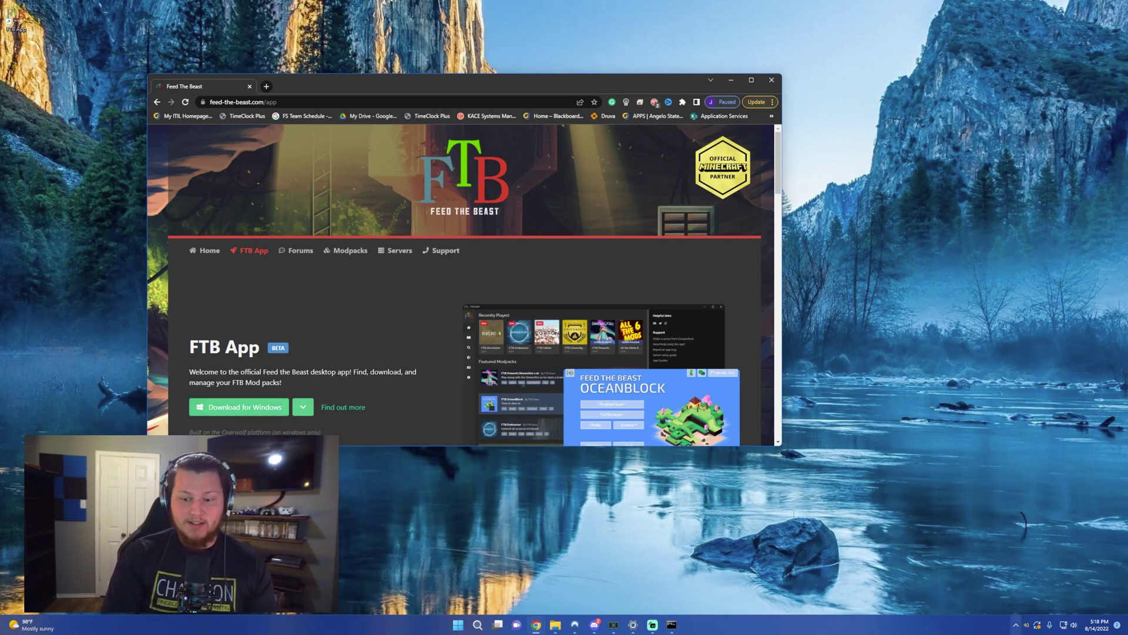
pyautogui.click(1016, 625)
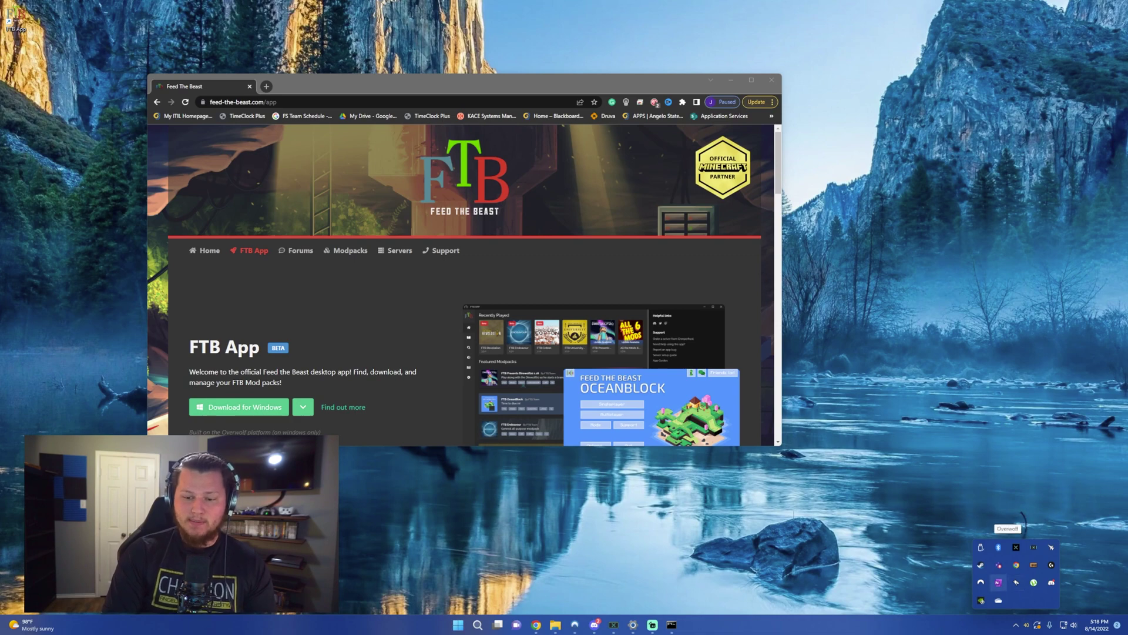
pyautogui.click(1016, 582)
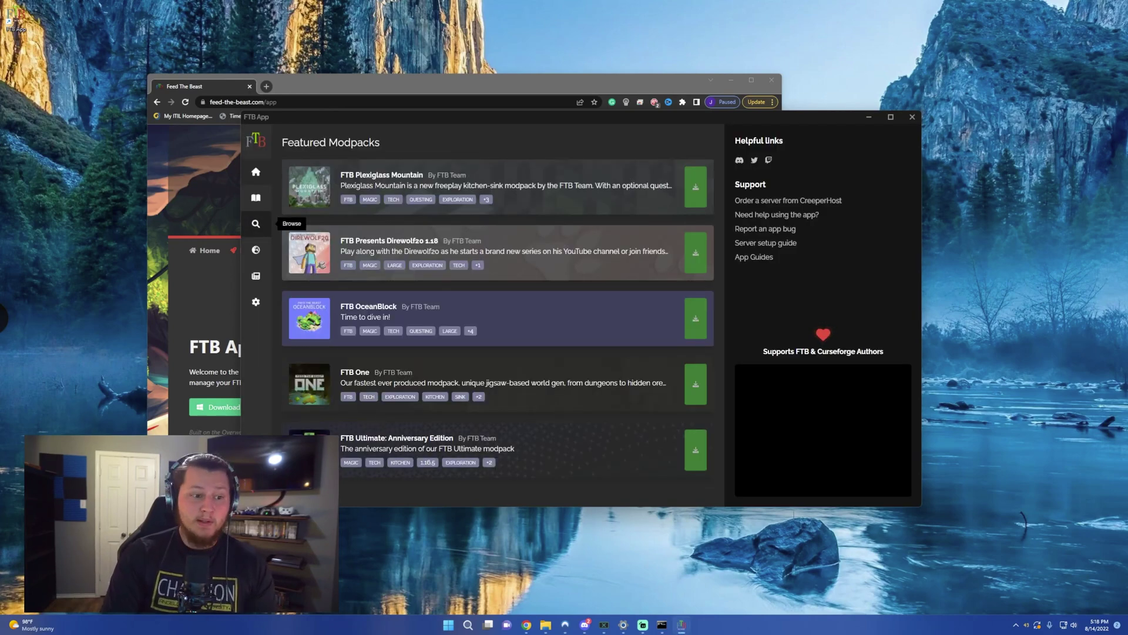
# Step: Search modpacks for 'ult', open FTB Ultimate Reloaded and show its versions list
pyautogui.click(255, 223)
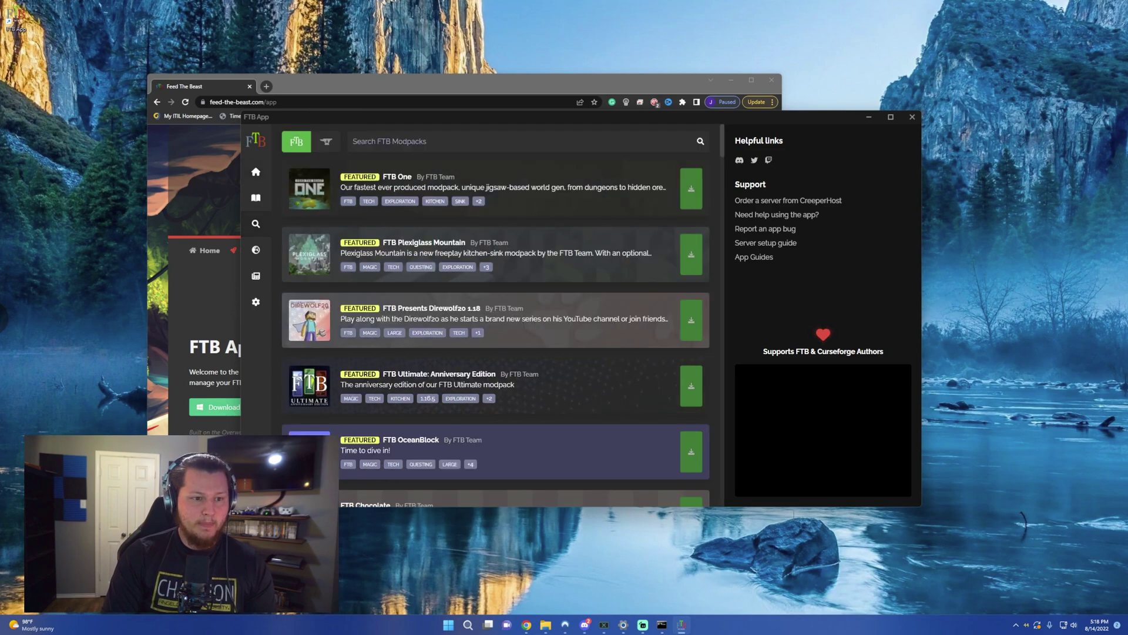
pyautogui.write('ult')
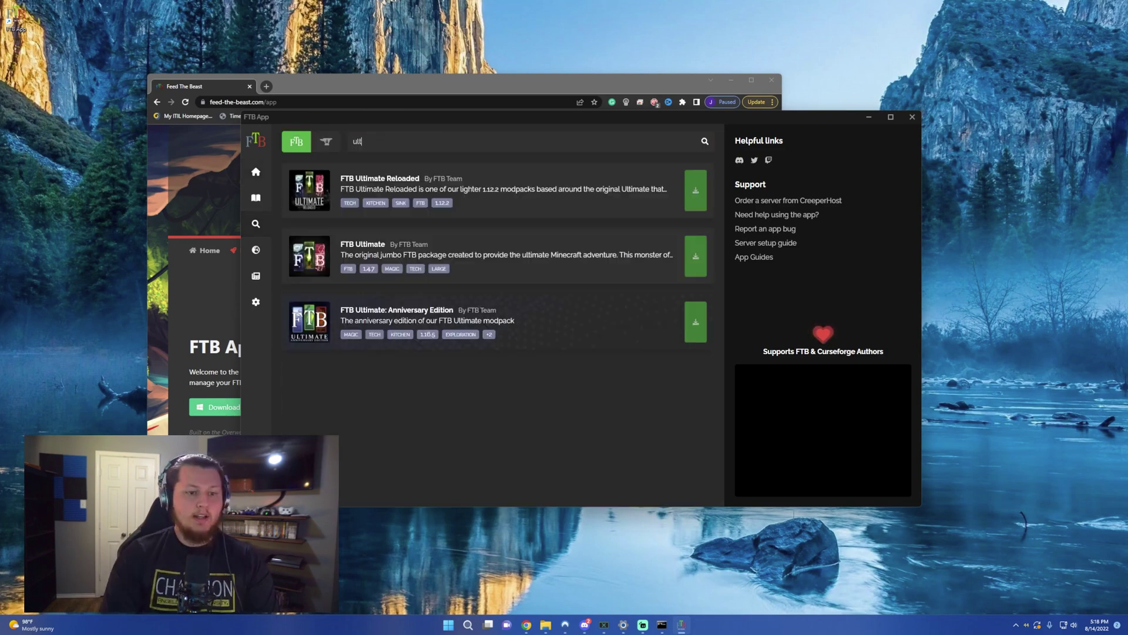
pyautogui.click(380, 177)
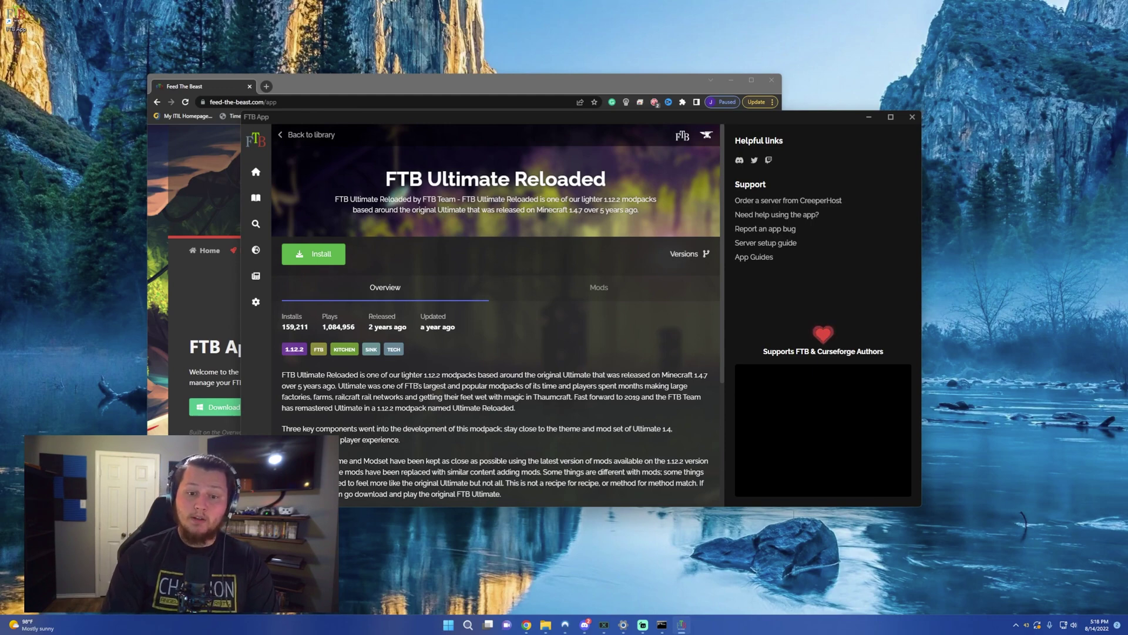
pyautogui.click(689, 253)
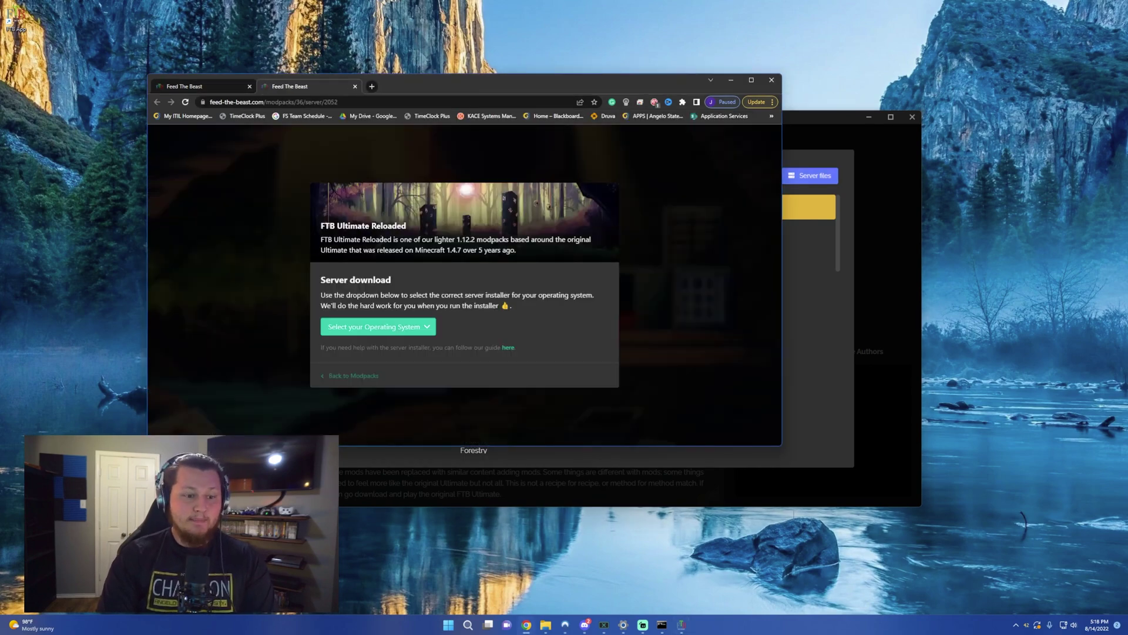
# Step: Download and keep the Windows server installer, then bring the FTB ULTRELOAD folder window forward
pyautogui.click(376, 327)
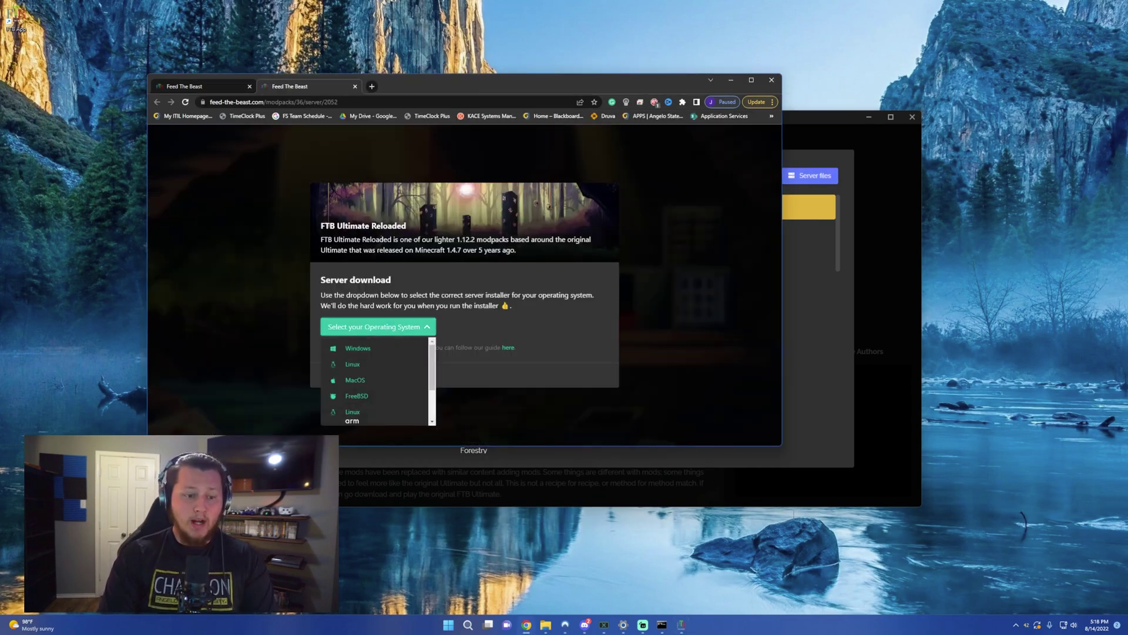
pyautogui.click(352, 349)
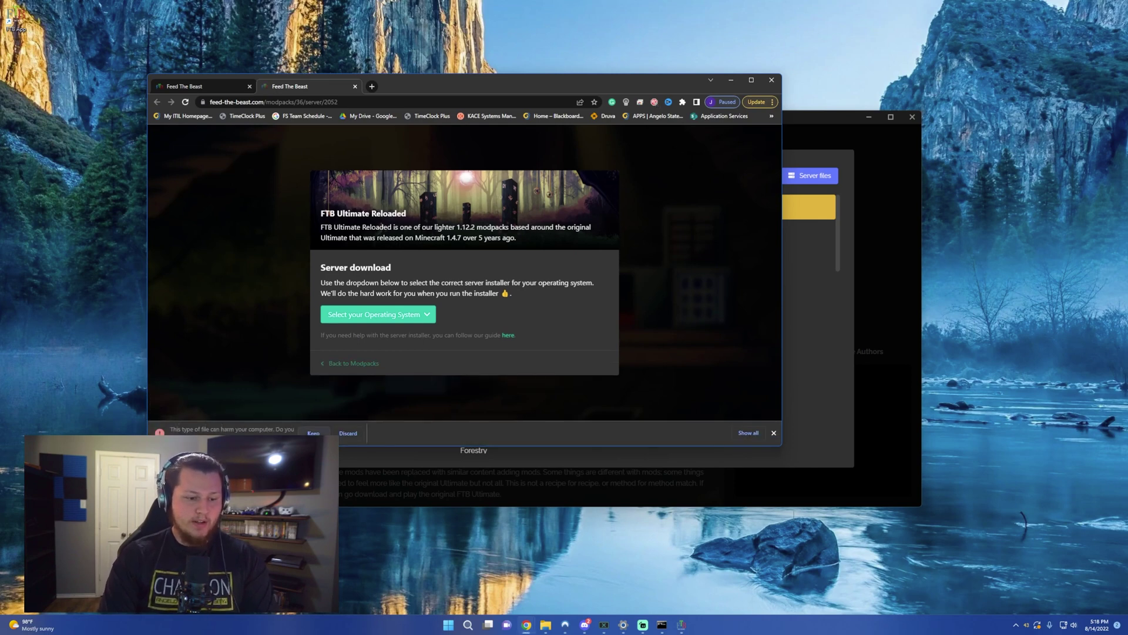
pyautogui.click(314, 433)
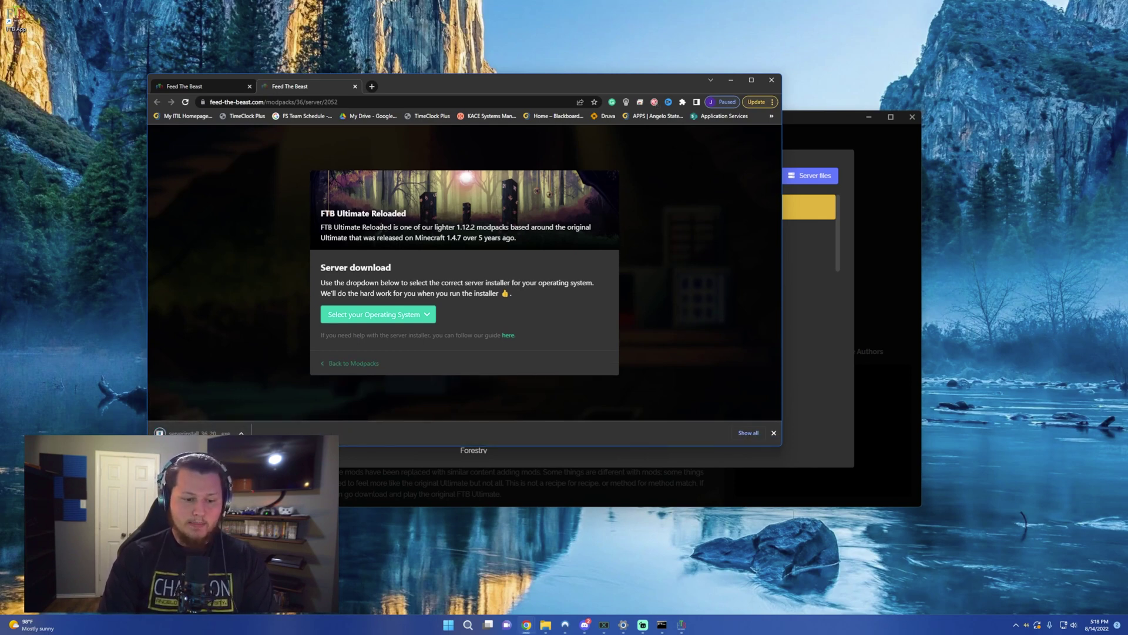
pyautogui.moveTo(546, 625)
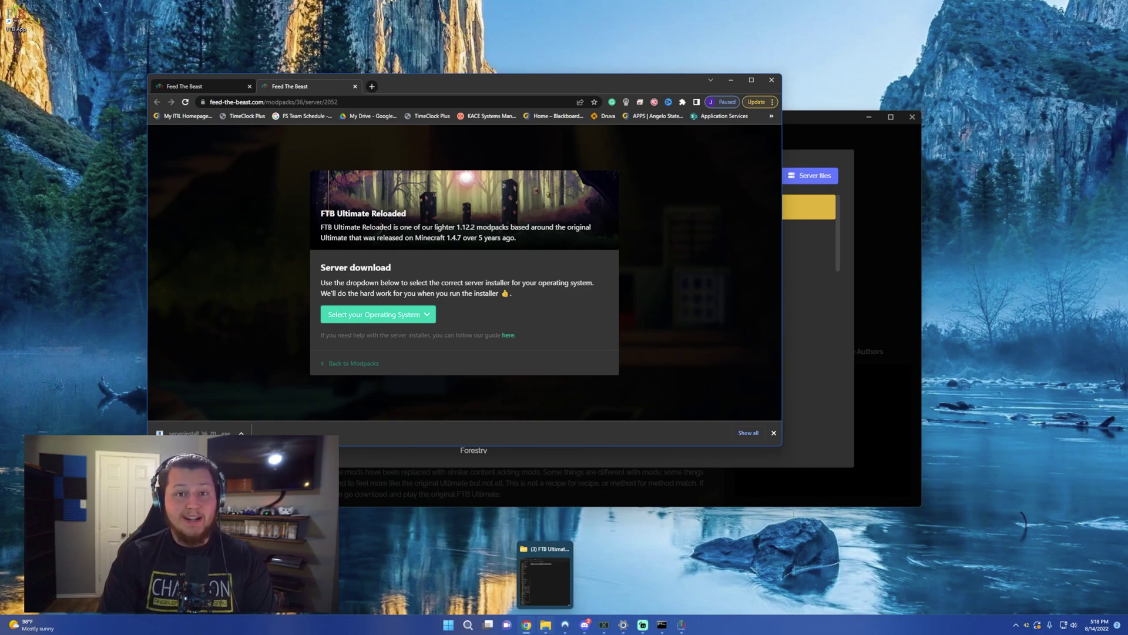
pyautogui.click(545, 582)
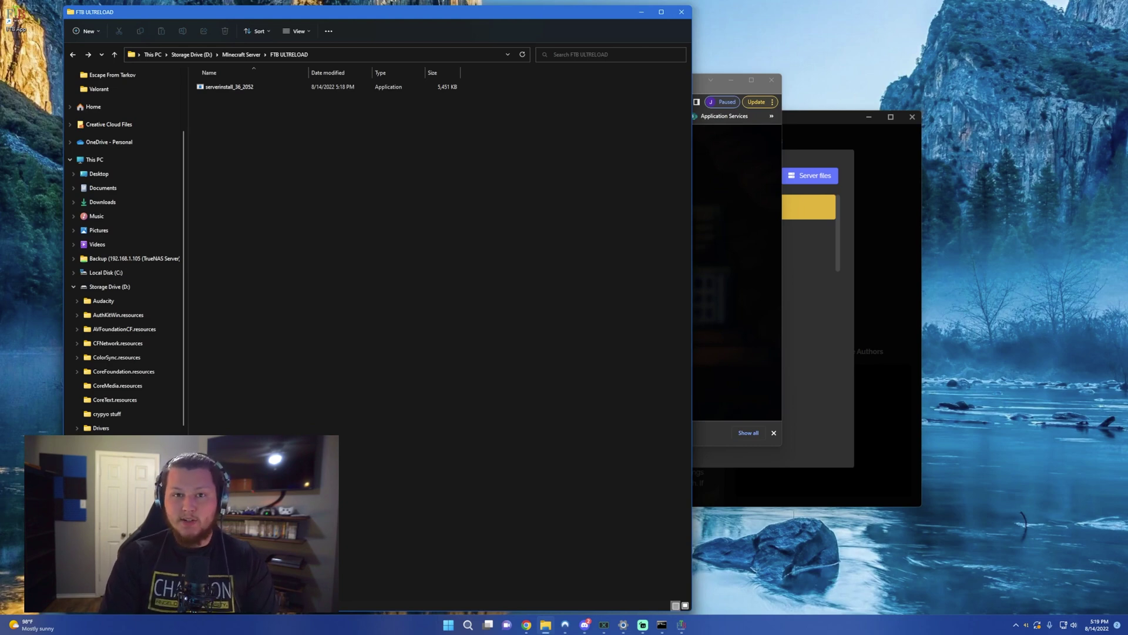
pyautogui.hotkey('alt', 'Tab')
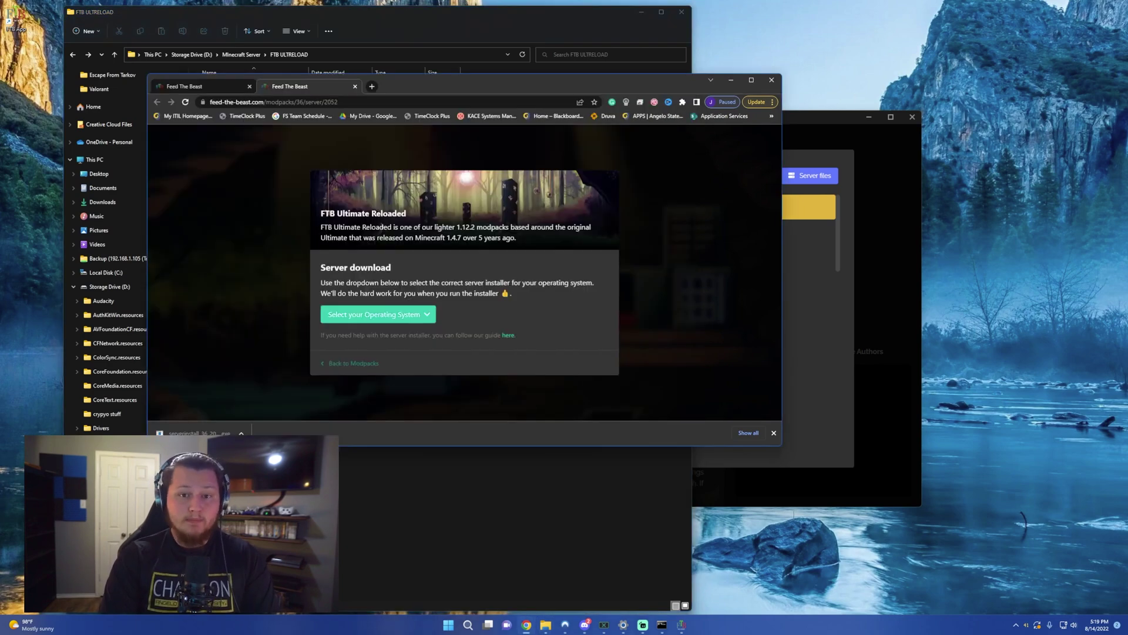
pyautogui.click(371, 86)
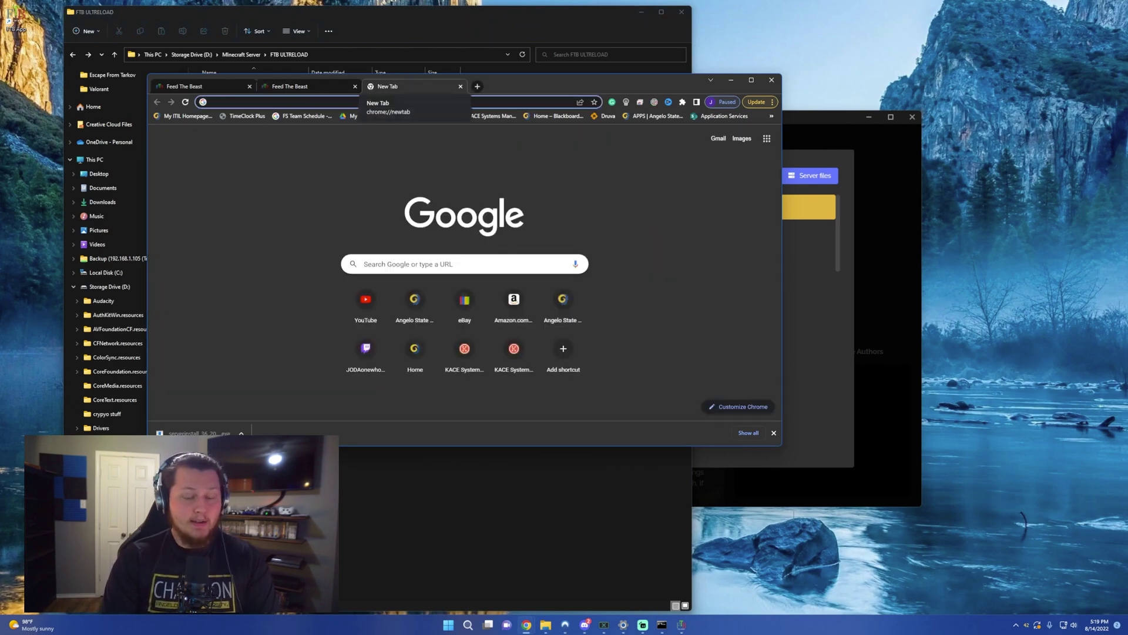
pyautogui.press('super+Down')
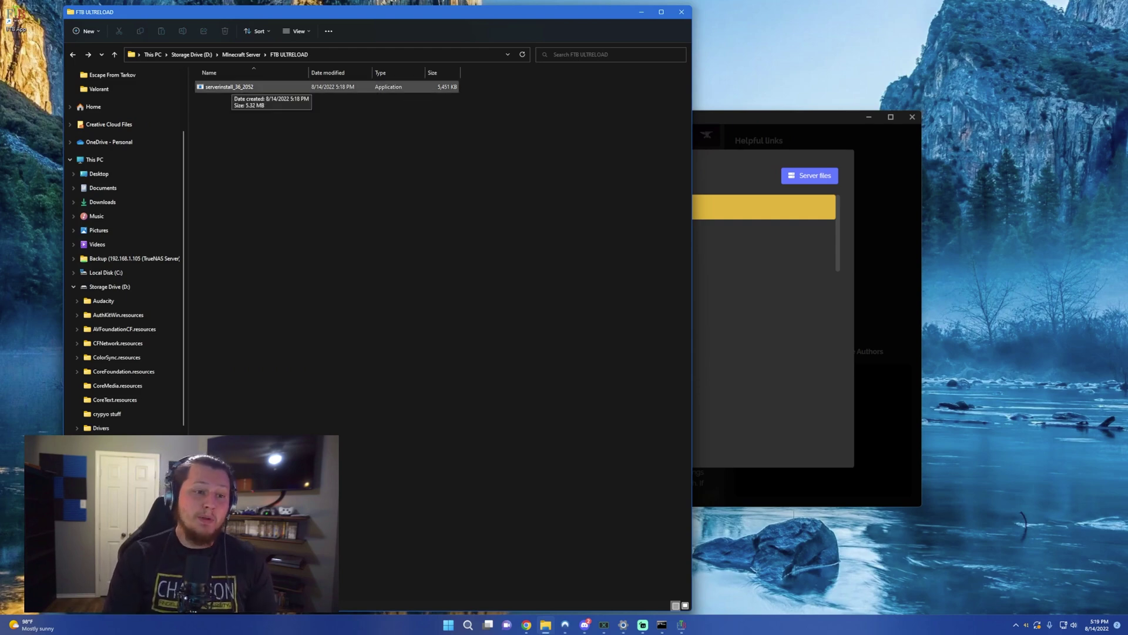
# Step: Run serverinstall_36_2052 and install the server into the current FTB ULTRELOAD folder
pyautogui.doubleClick(232, 87)
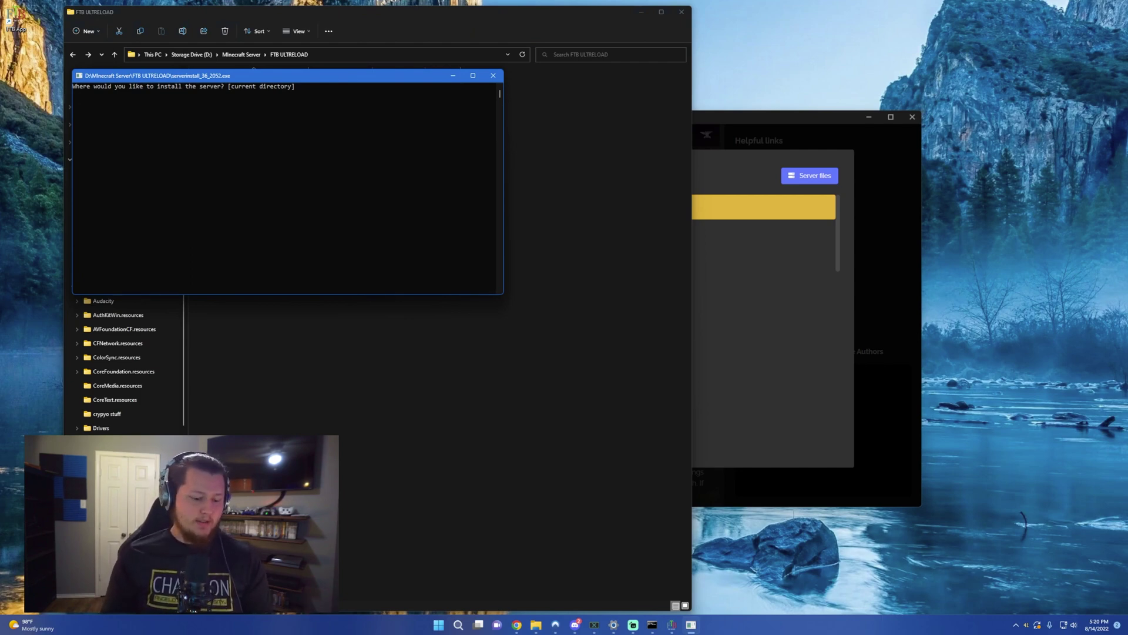
pyautogui.press('Return')
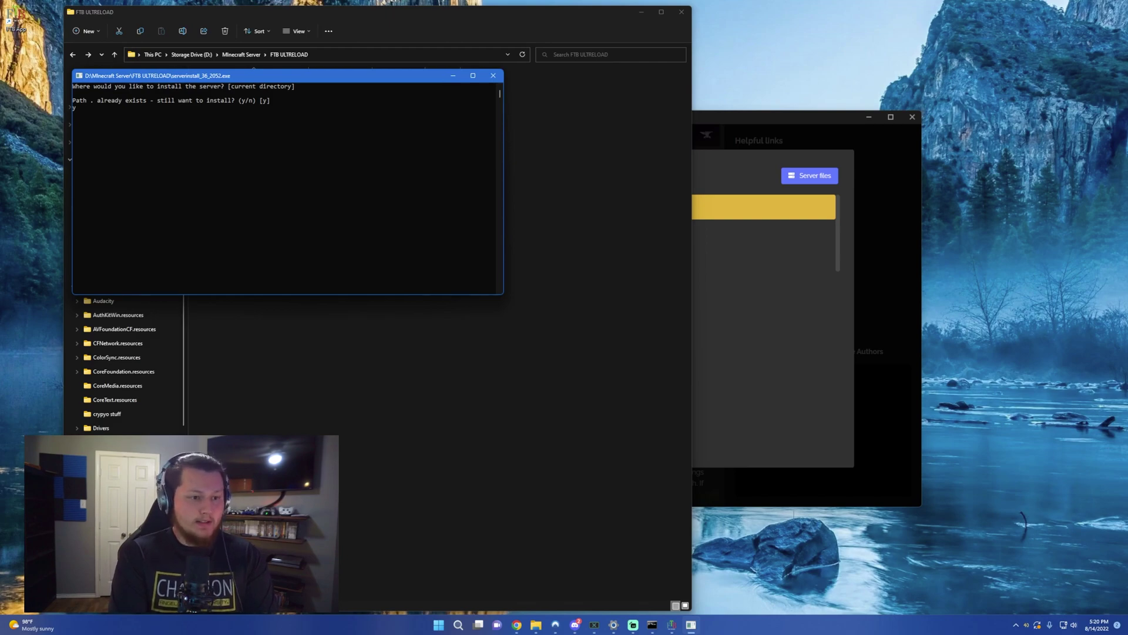
pyautogui.press('Return')
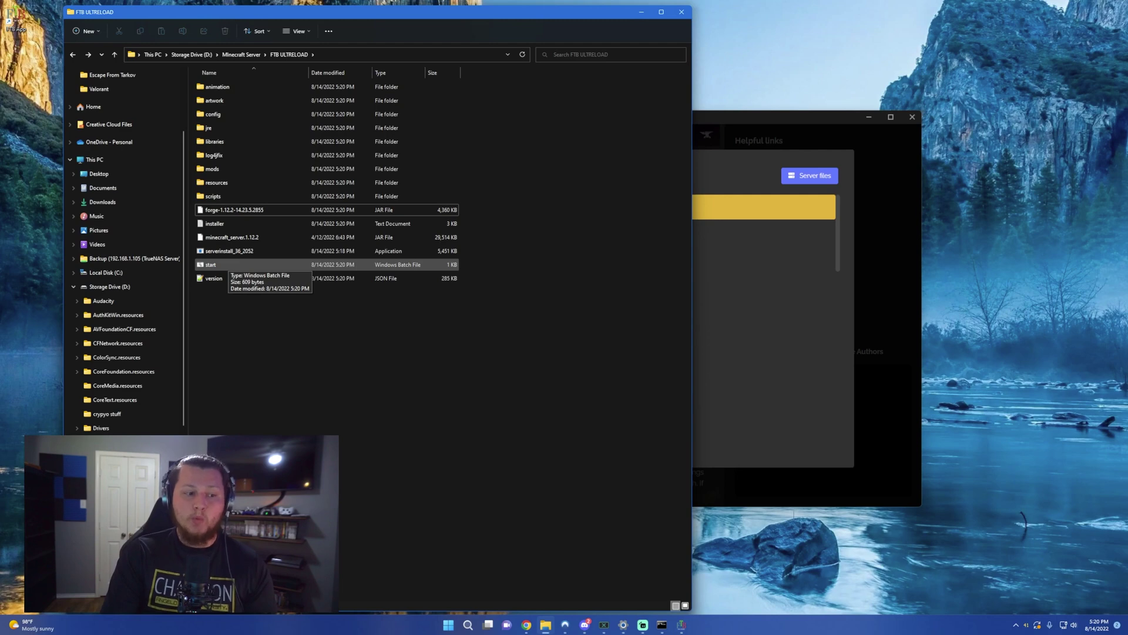
# Step: Run the server start script and accept the EULA with 'y' to start the server
pyautogui.doubleClick(218, 265)
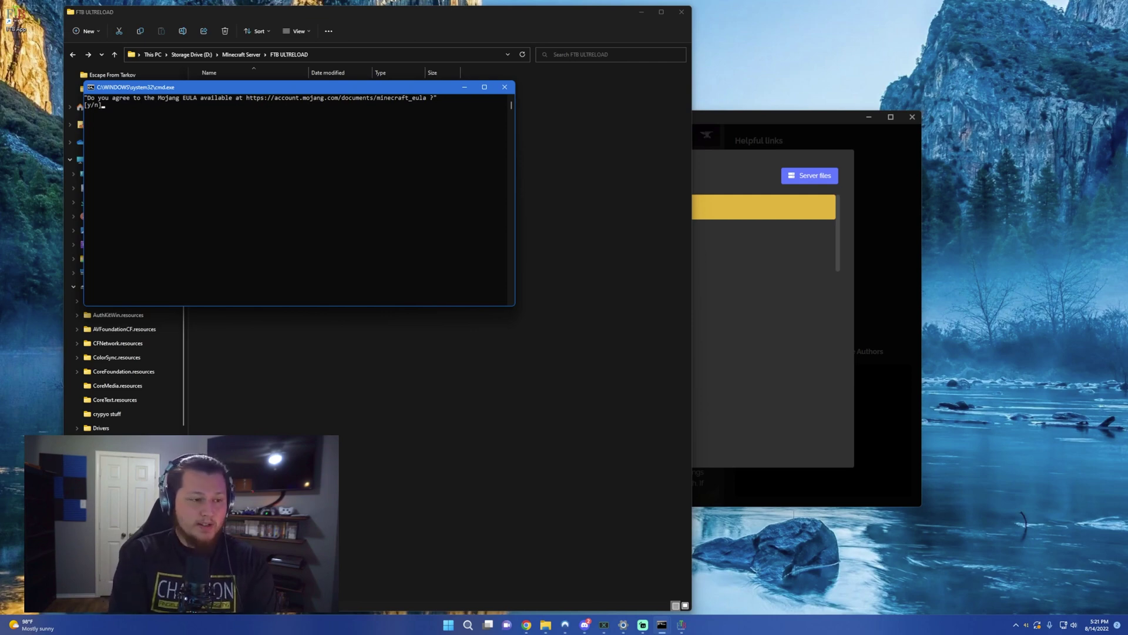
pyautogui.write('y')
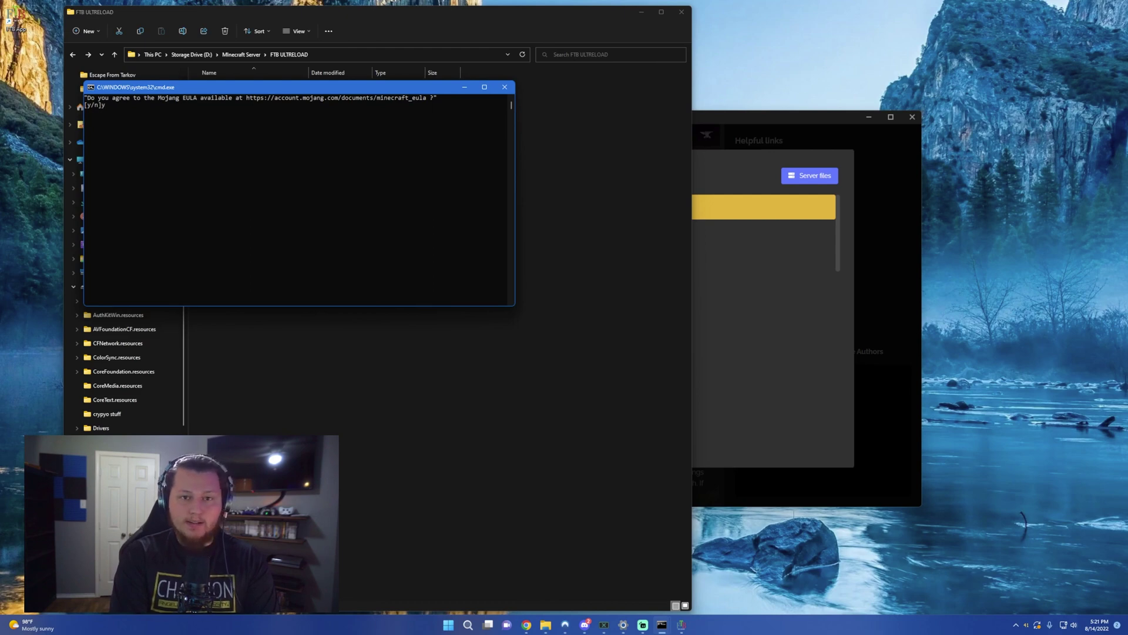
pyautogui.press('Return')
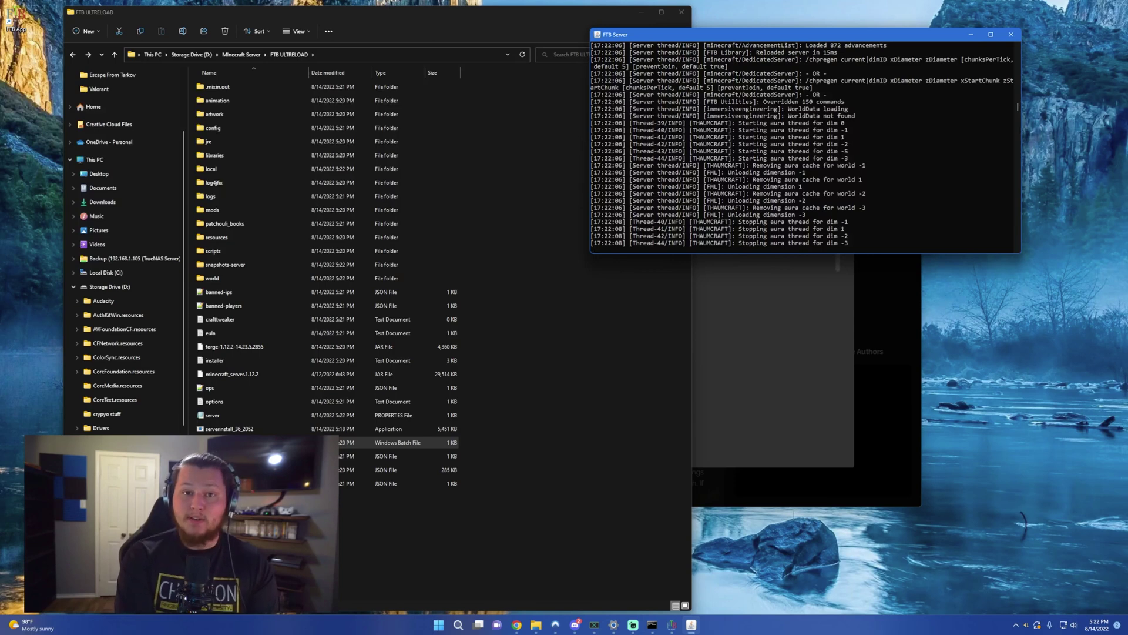
# Step: Make the player an operator with the op command and open server.properties
pyautogui.write('op jodaonewhowins')
pyautogui.press('Return')
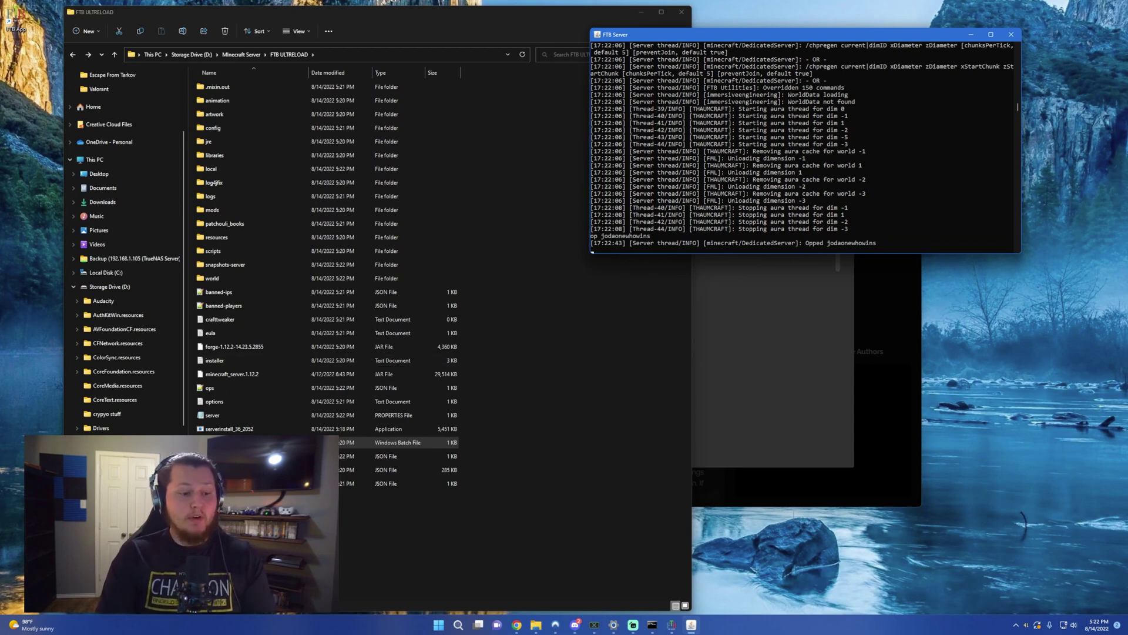
pyautogui.doubleClick(213, 415)
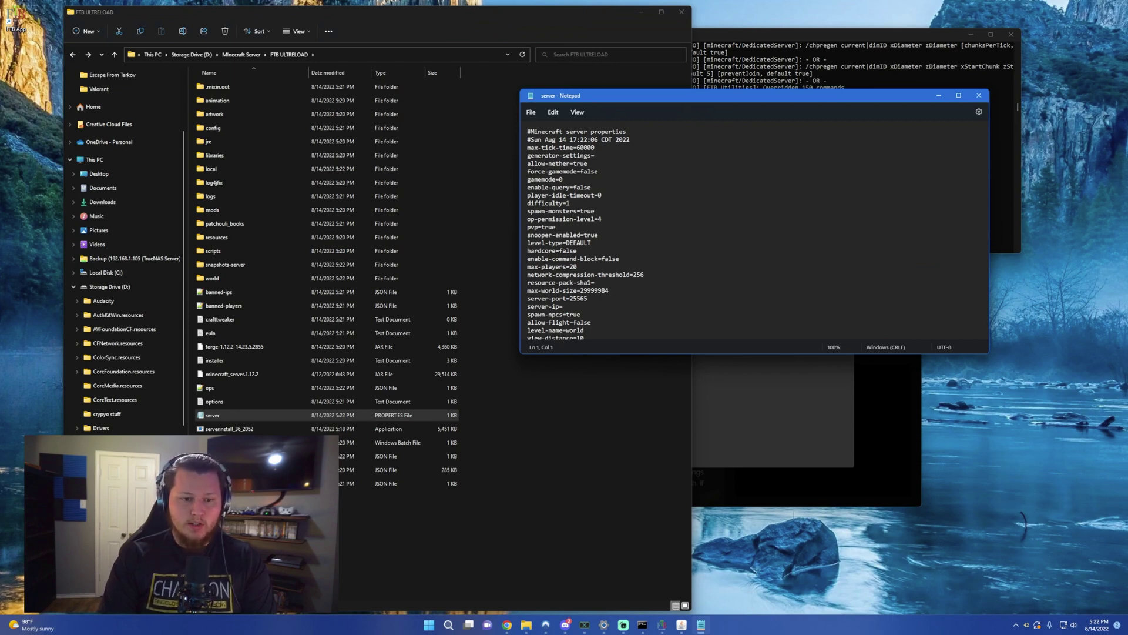
# Step: Change max-players from 20 to 8 in server.properties
pyautogui.scroll(-4, 752, 229)
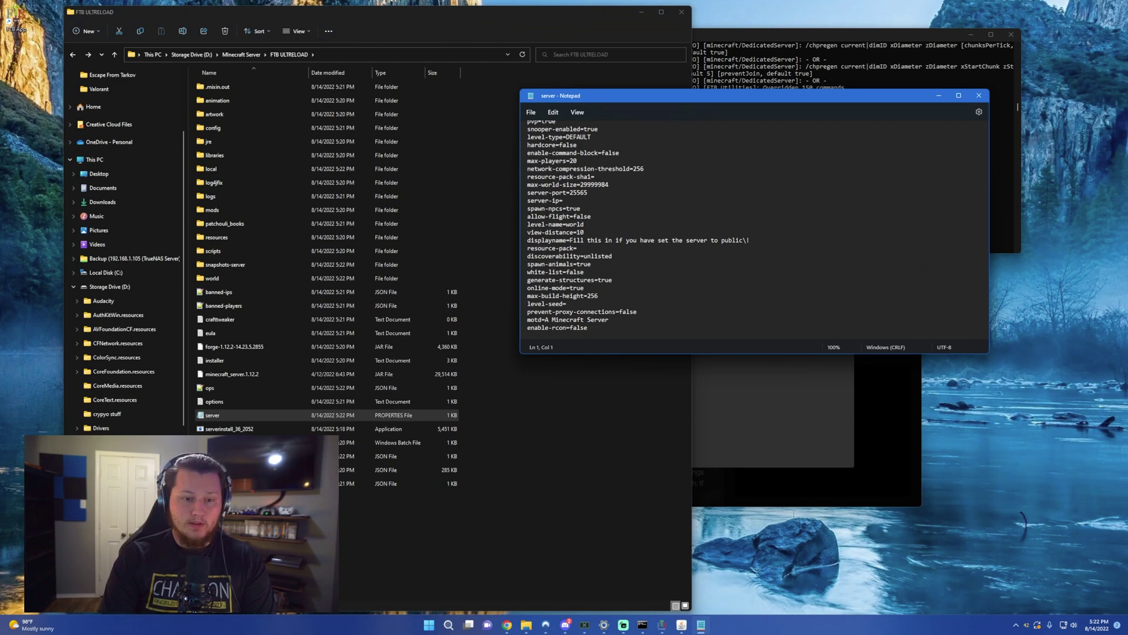
pyautogui.click(578, 160)
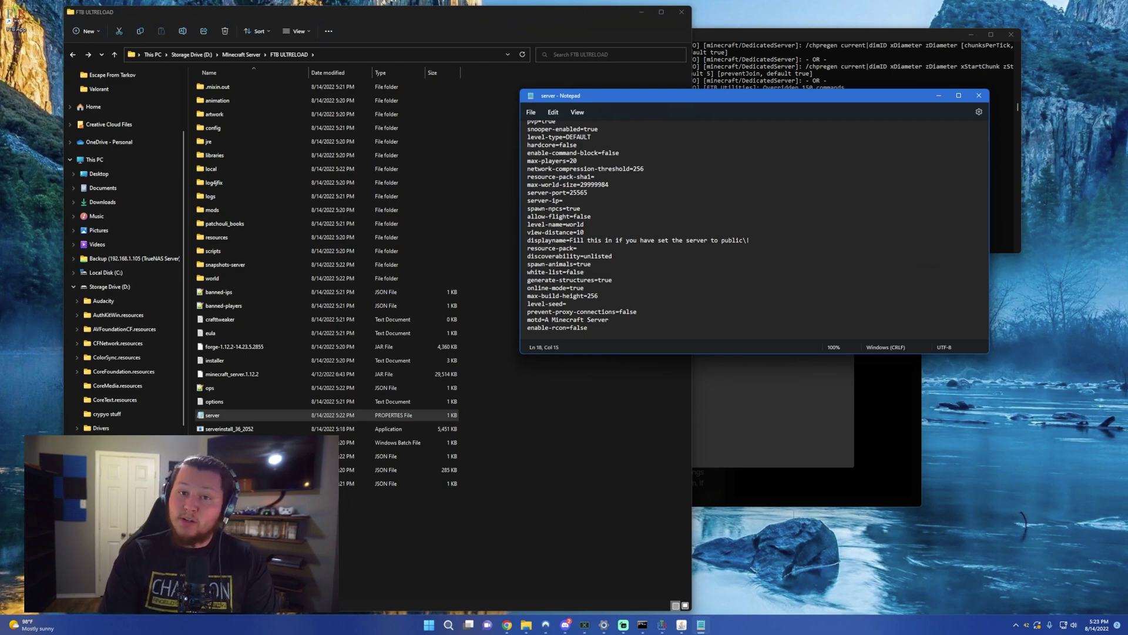
pyautogui.press('BackSpace')
pyautogui.press('BackSpace')
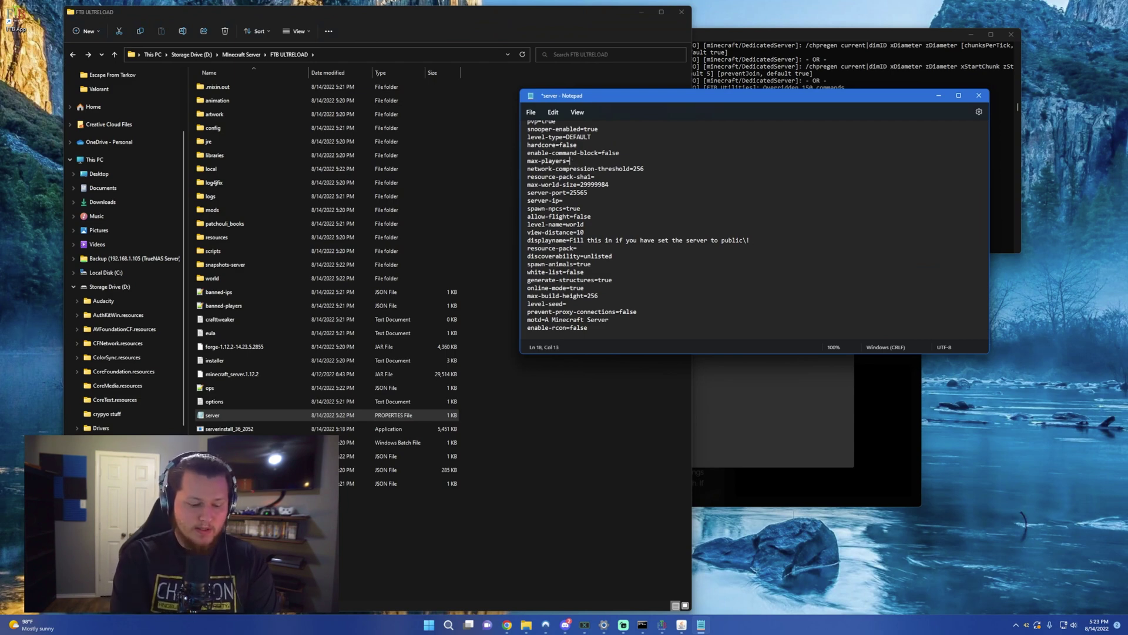
pyautogui.write('8')
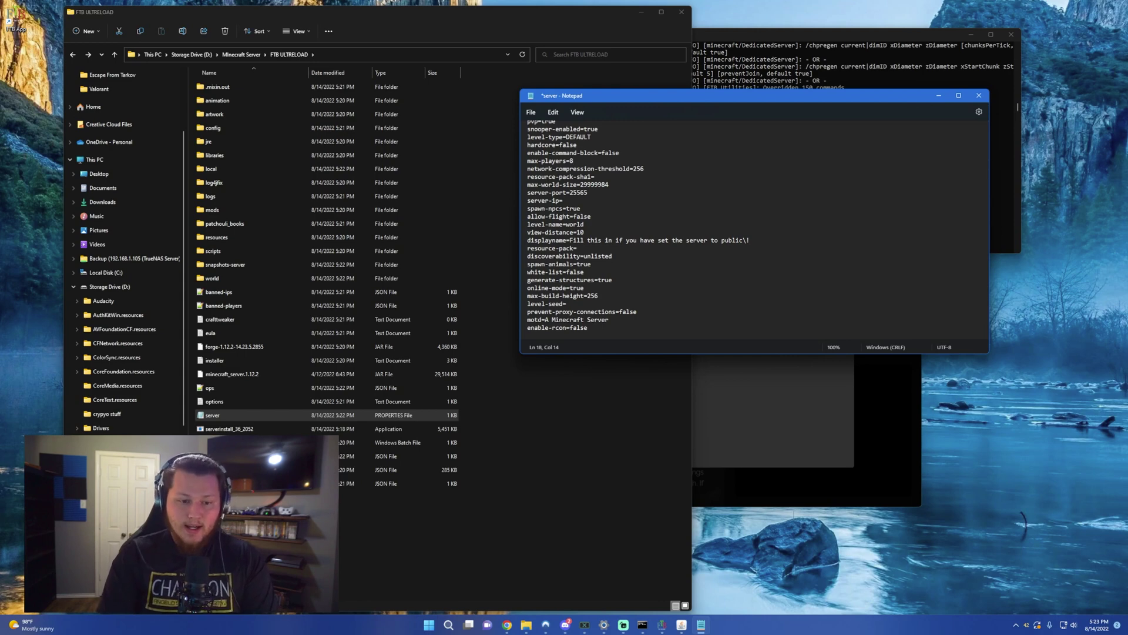
# Step: Replace the default motd 'A Minecraft Server' with a custom server name and save the file
pyautogui.moveTo(609, 320); pyautogui.dragTo(546, 319)
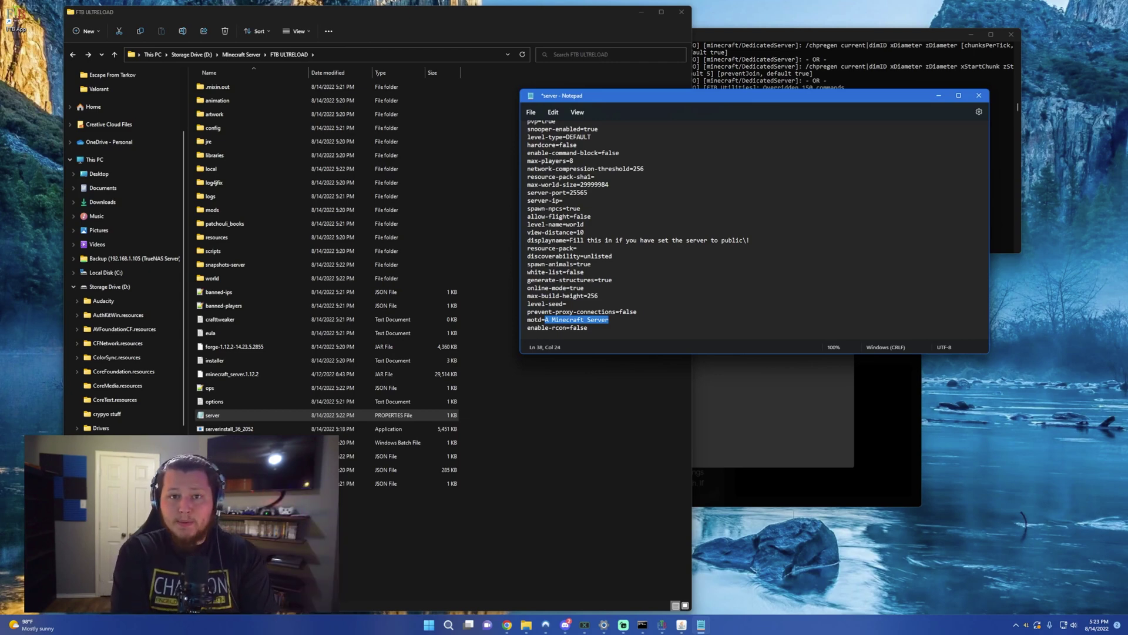
pyautogui.write('Johns Server')
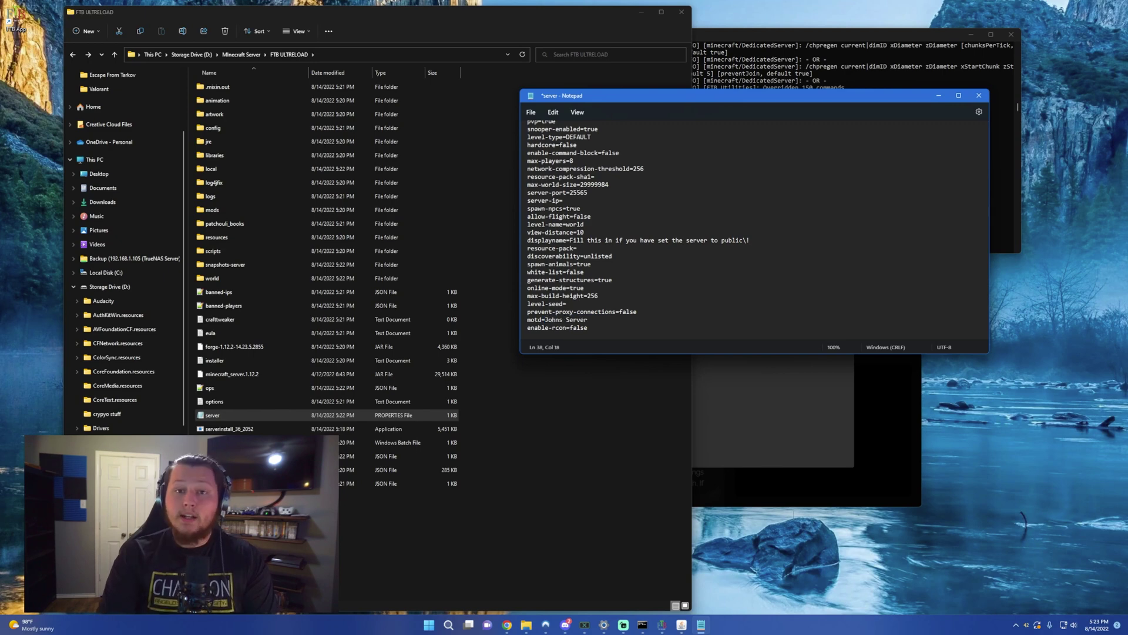
pyautogui.hotkey('shift', 'Left')
pyautogui.hotkey('shift', 'Left')
pyautogui.hotkey('shift', 'Left')
pyautogui.hotkey('shift', 'Left')
pyautogui.hotkey('shift', 'Left')
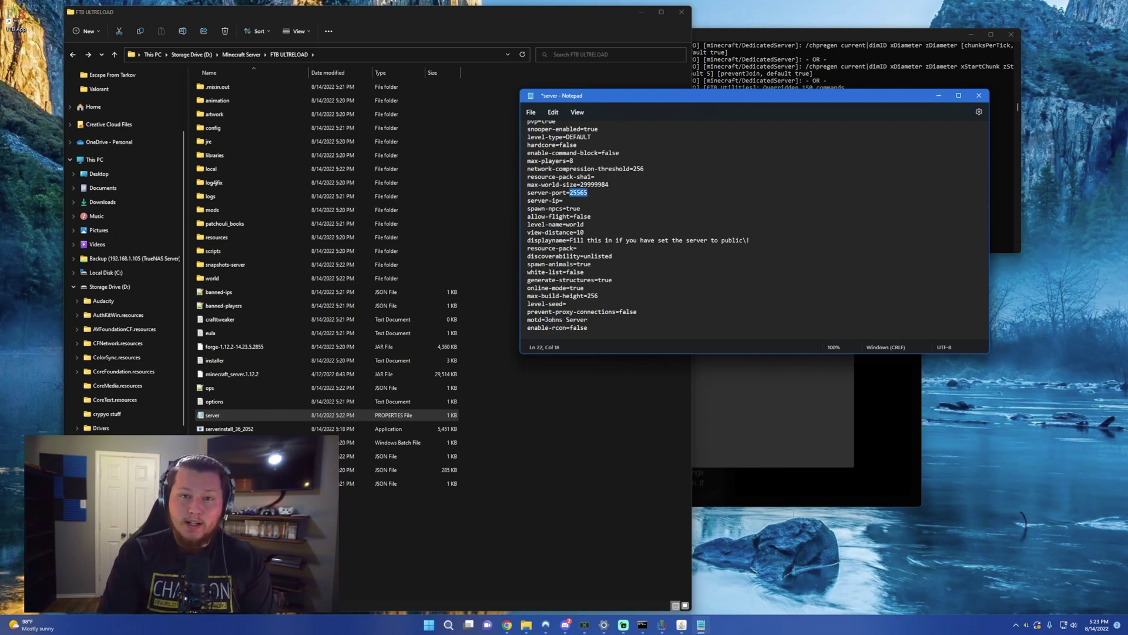
pyautogui.hotkey('ctrl', 's')
# Step: Close Notepad, shut the server down with 'stop', and relaunch it from the start batch file
pyautogui.click(979, 95)
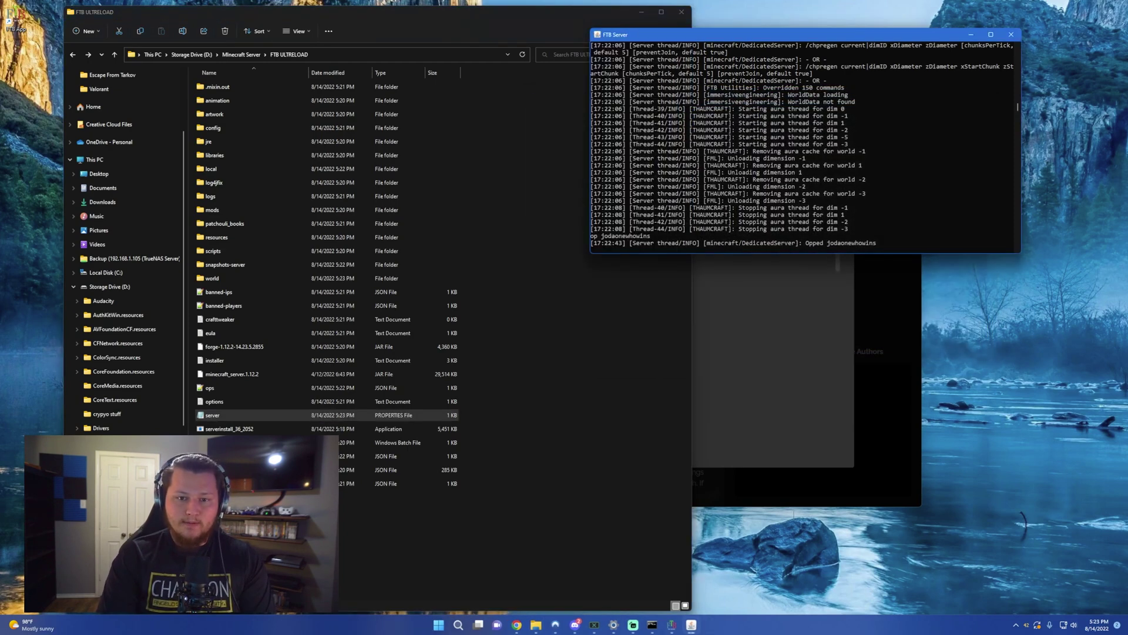
pyautogui.click(790, 250)
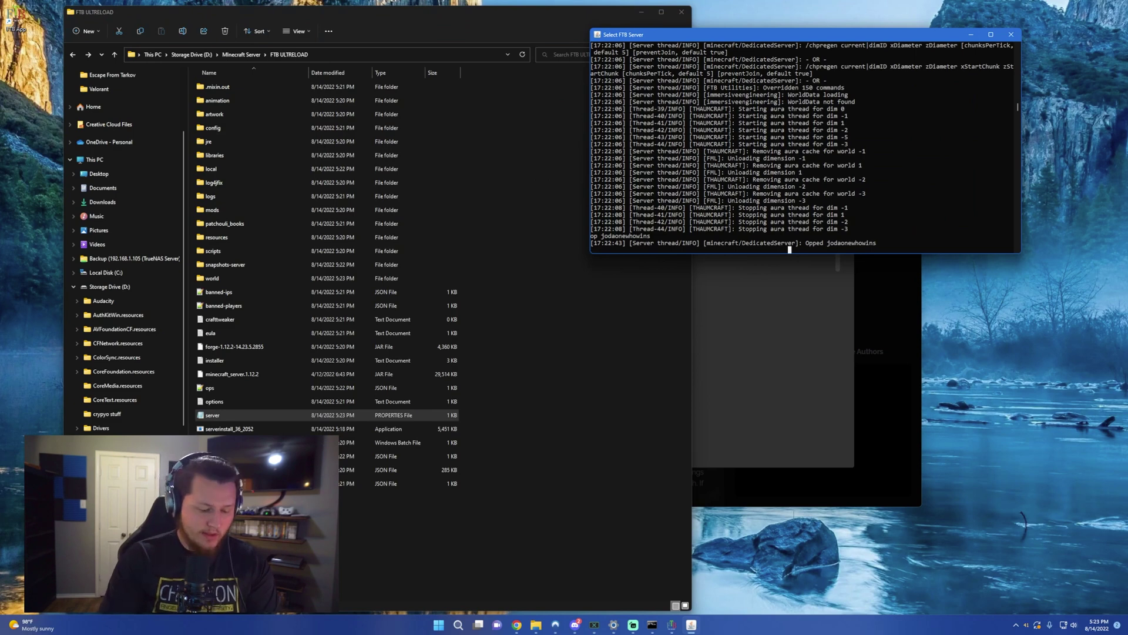
pyautogui.write('stop')
pyautogui.press('Return')
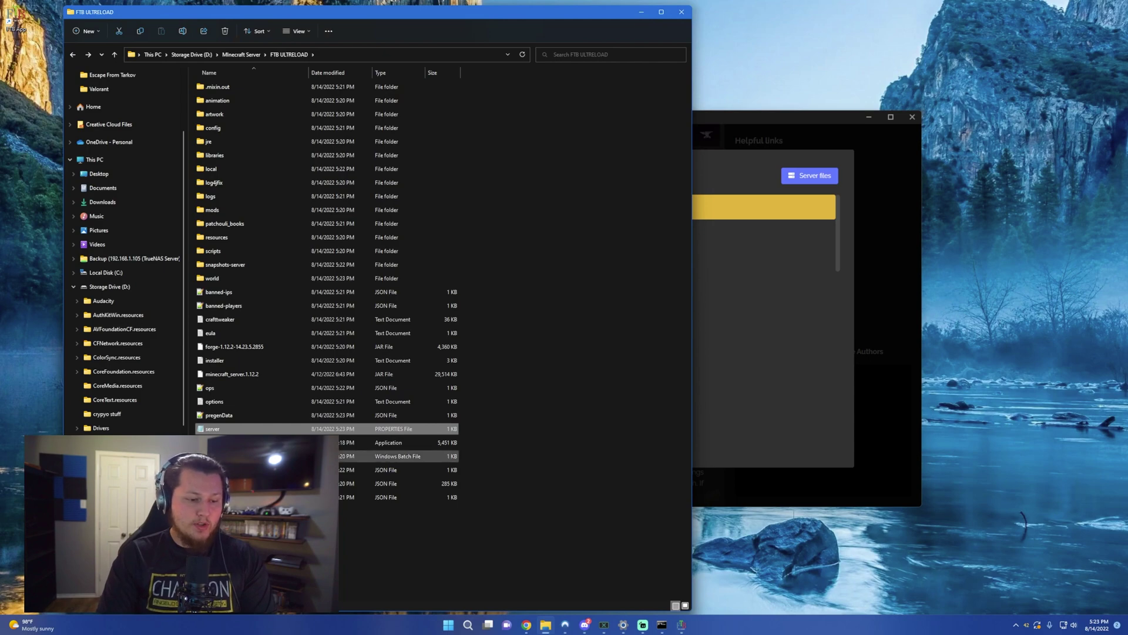
pyautogui.click(235, 456)
pyautogui.press('Return')
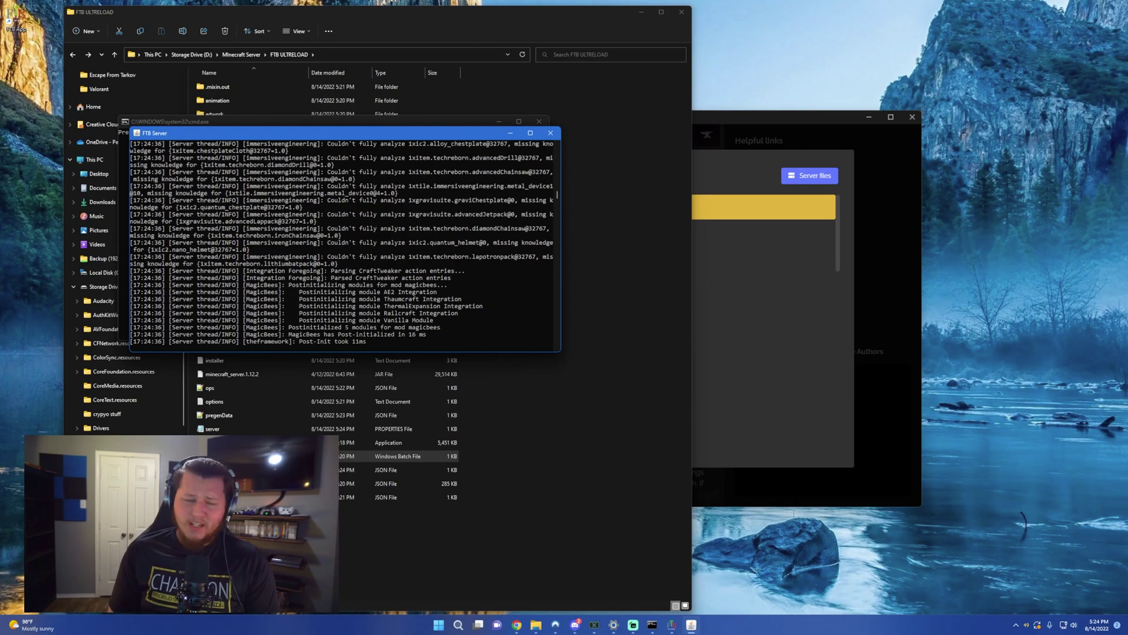
# Step: Switch to the FTB App's FTB Ultimate Reloaded page while the server keeps running
pyautogui.hotkey('alt', 'Tab')
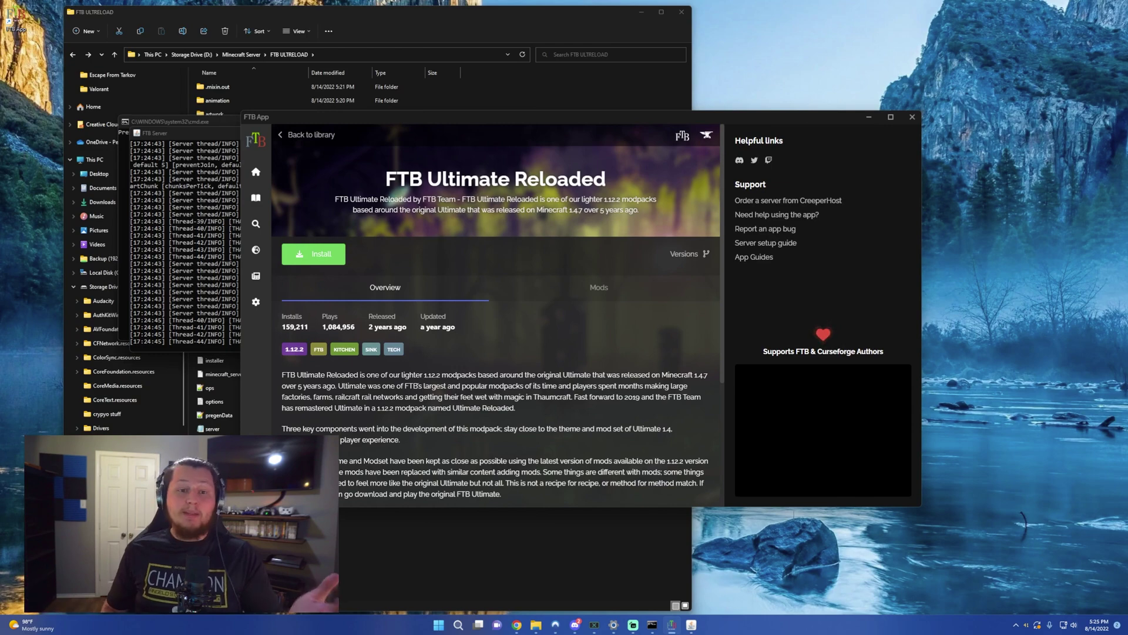
# Step: Switch to the File Explorer window listing the FTB ULTRELOAD server files
pyautogui.hotkey('alt', 'Tab')
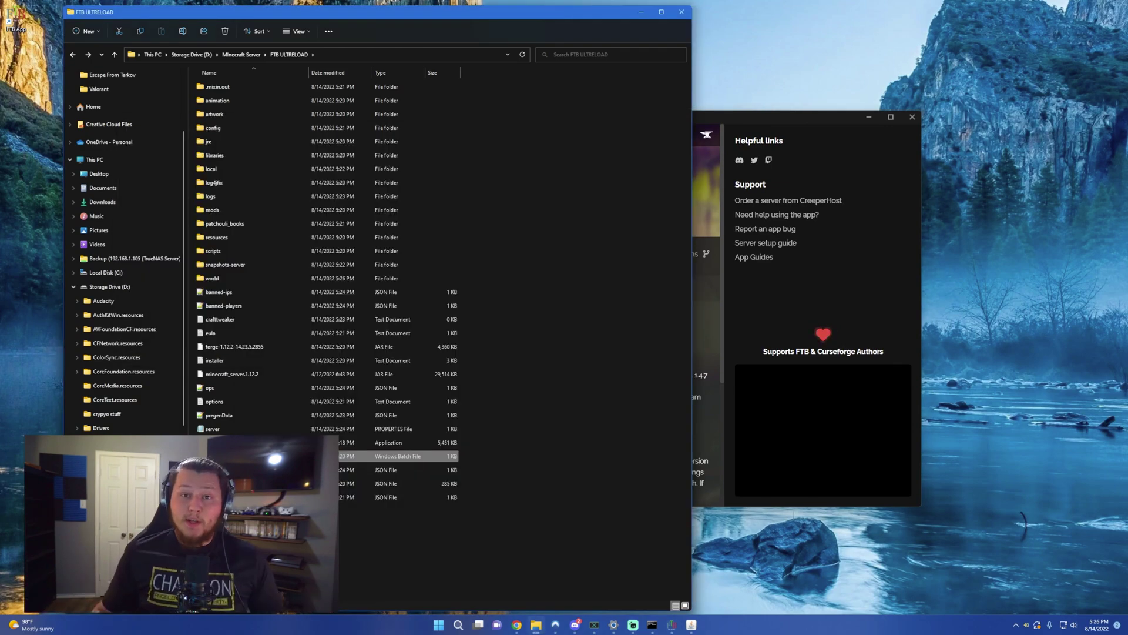